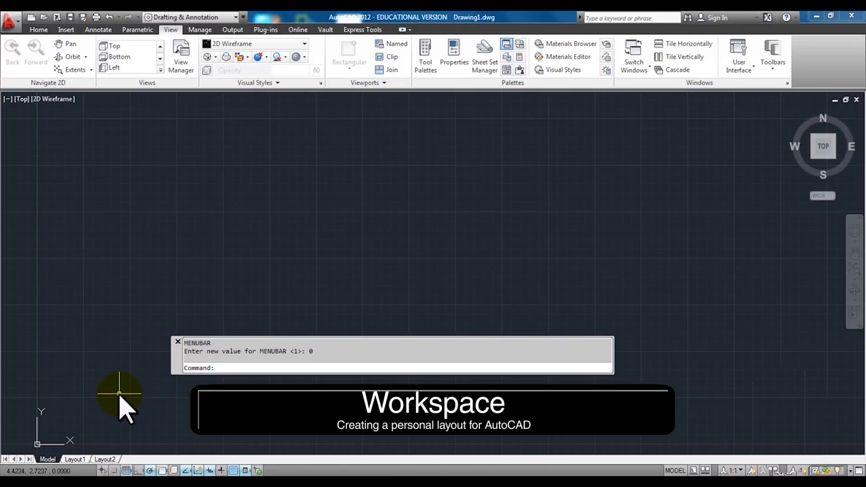
# Dock the command window beneath the drawing area and set the MENUBAR variable to 1
pyautogui.moveTo(182, 367)
pyautogui.mouseDown()
pyautogui.moveTo(246, 445)
pyautogui.moveTo(238, 470)
pyautogui.moveTo(188, 473)
pyautogui.moveTo(186, 456)
pyautogui.mouseUp()
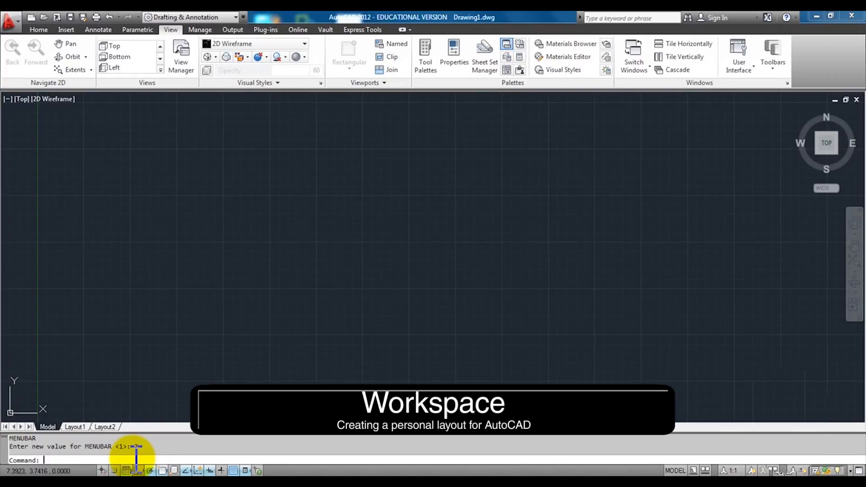
pyautogui.press('Return')
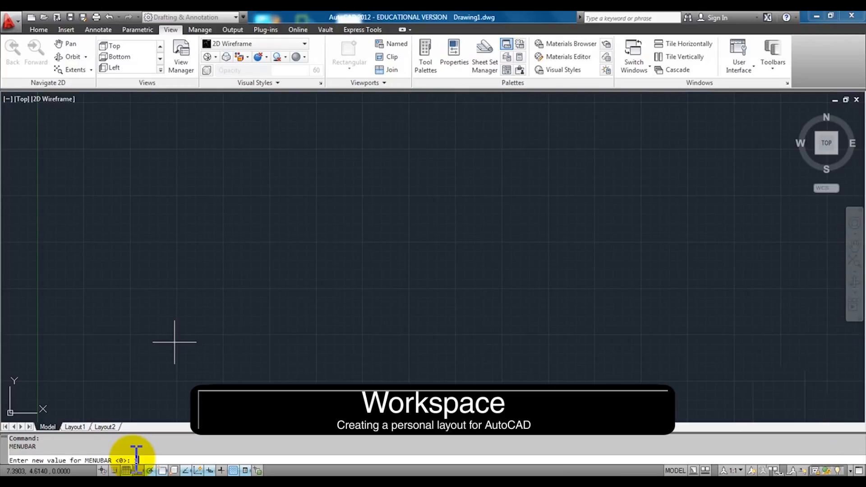
pyautogui.write('1')
pyautogui.press('Return')
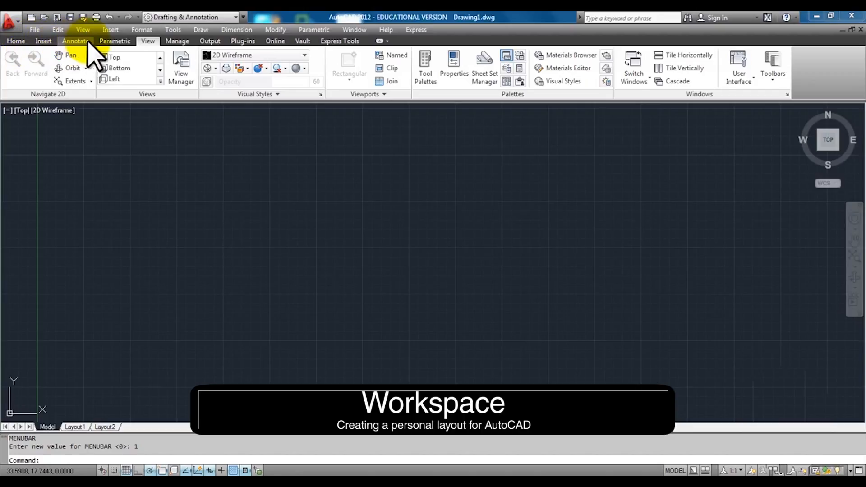
pyautogui.click(46, 41)
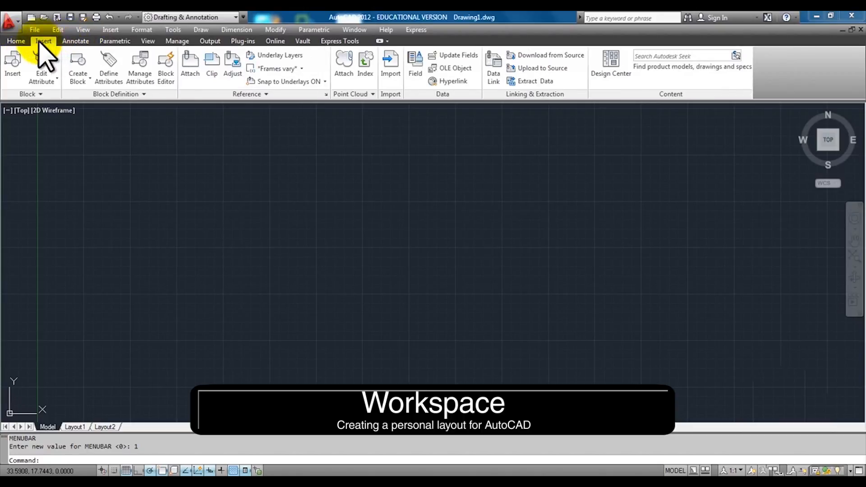
pyautogui.click(23, 41)
pyautogui.click(43, 41)
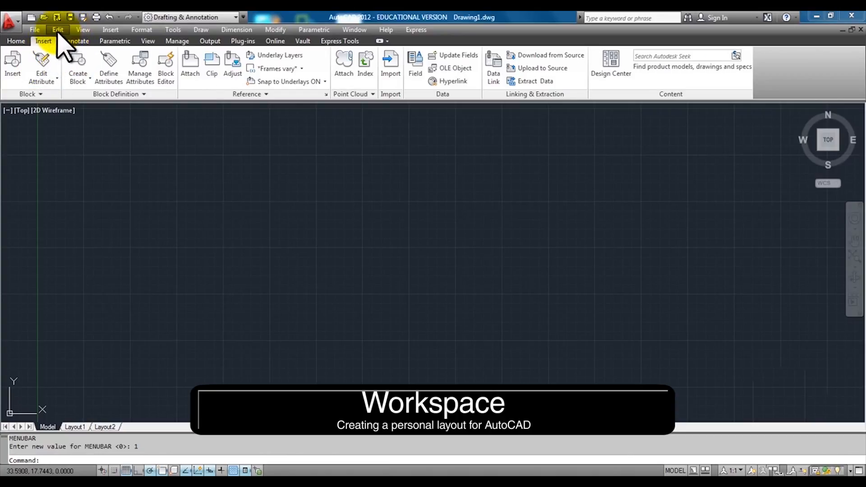
pyautogui.click(58, 30)
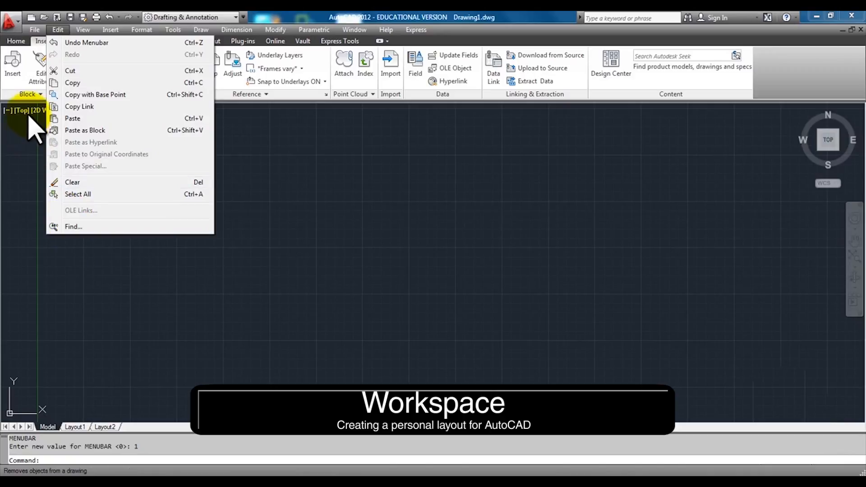
pyautogui.click(18, 41)
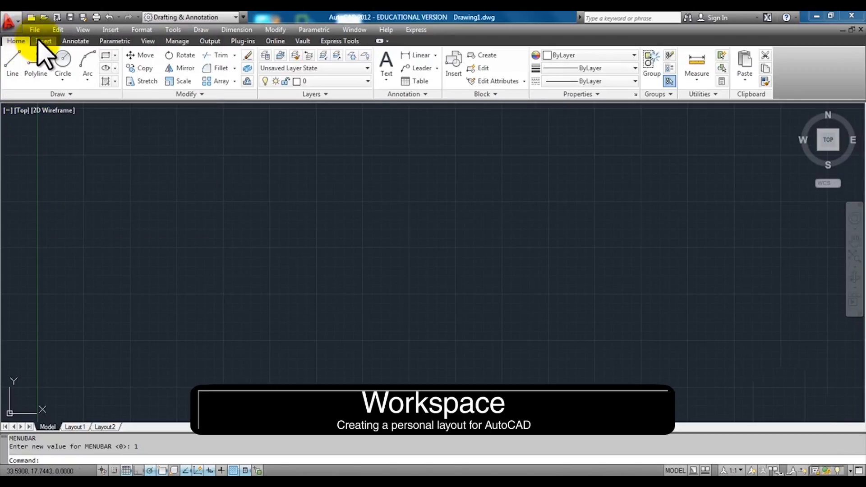
pyautogui.click(41, 41)
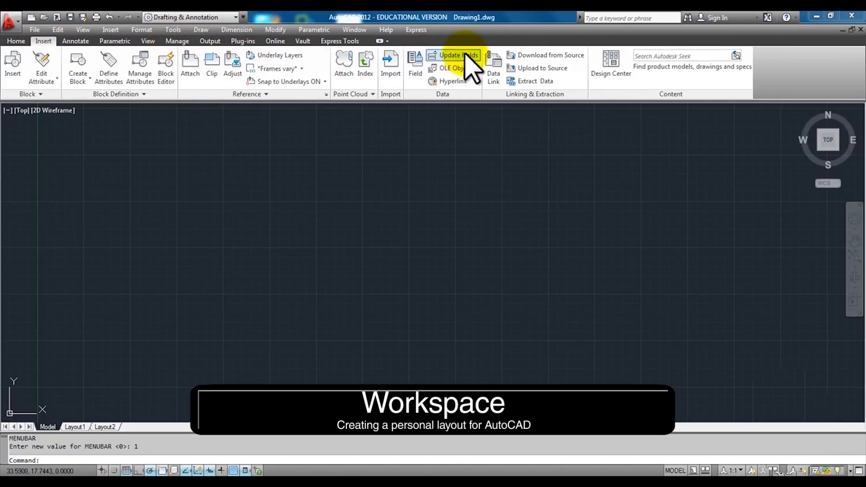
# Show the Dimension and Draw toolbars from the AutoCAD toolbar set
pyautogui.click(148, 41)
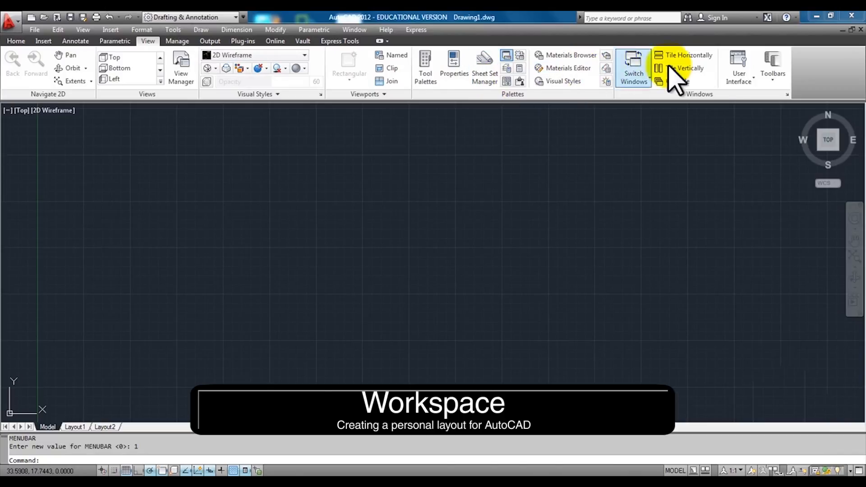
pyautogui.click(783, 68)
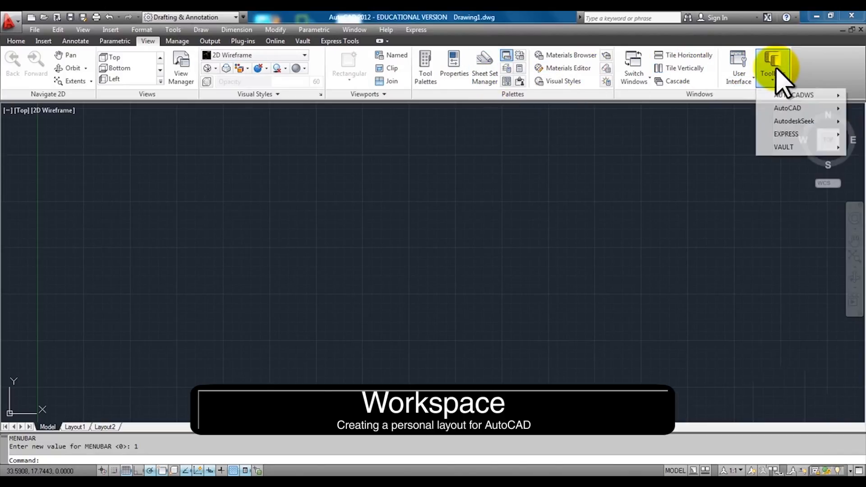
pyautogui.moveTo(788, 111)
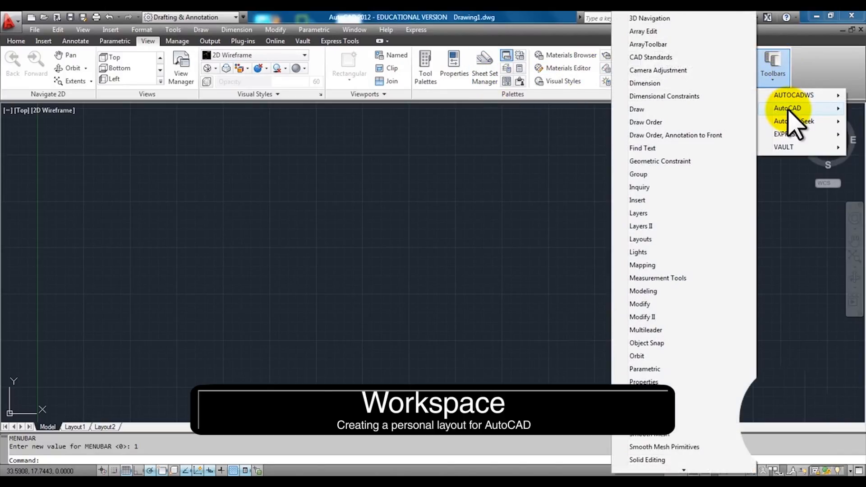
pyautogui.click(696, 84)
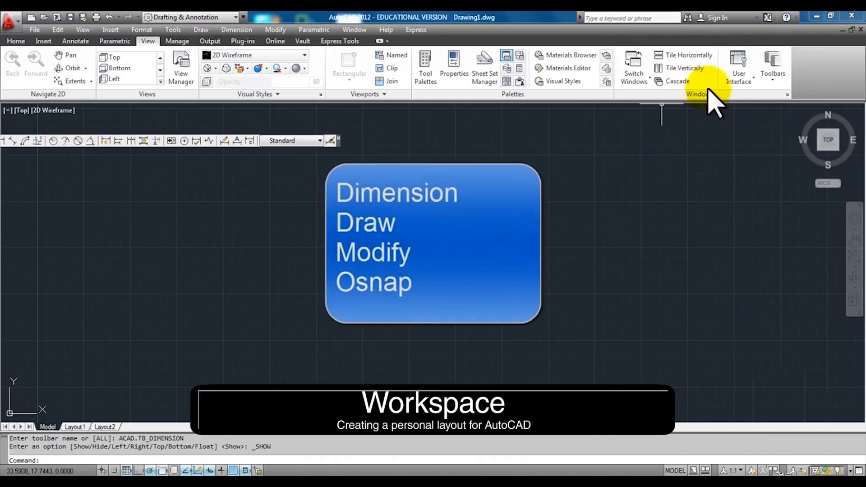
pyautogui.click(784, 81)
pyautogui.moveTo(787, 109)
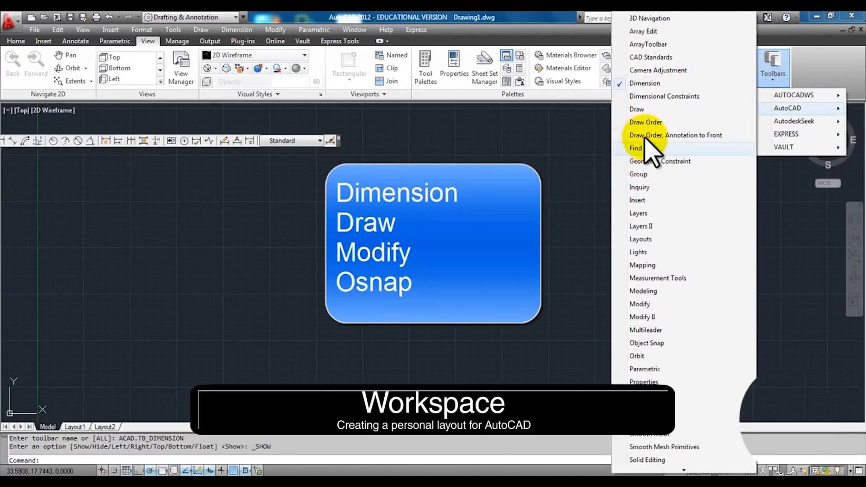
pyautogui.click(643, 110)
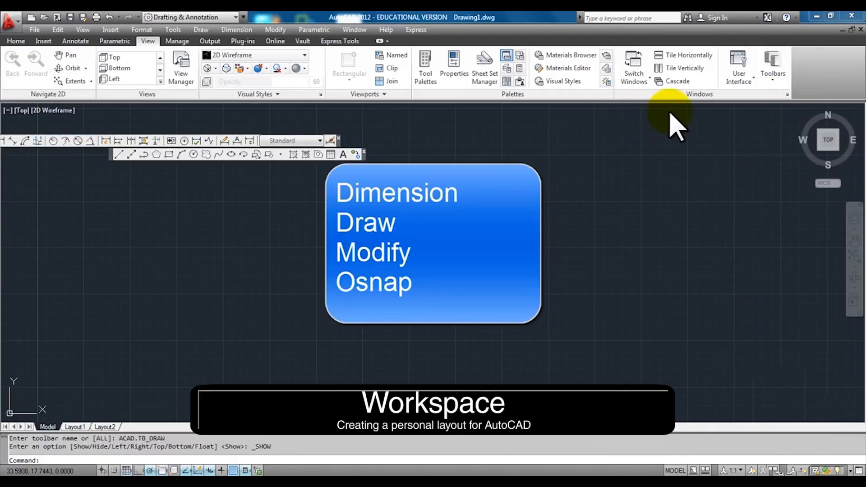
# Show the Modify and Object Snap toolbars from the AutoCAD toolbar set
pyautogui.click(777, 76)
pyautogui.moveTo(788, 109)
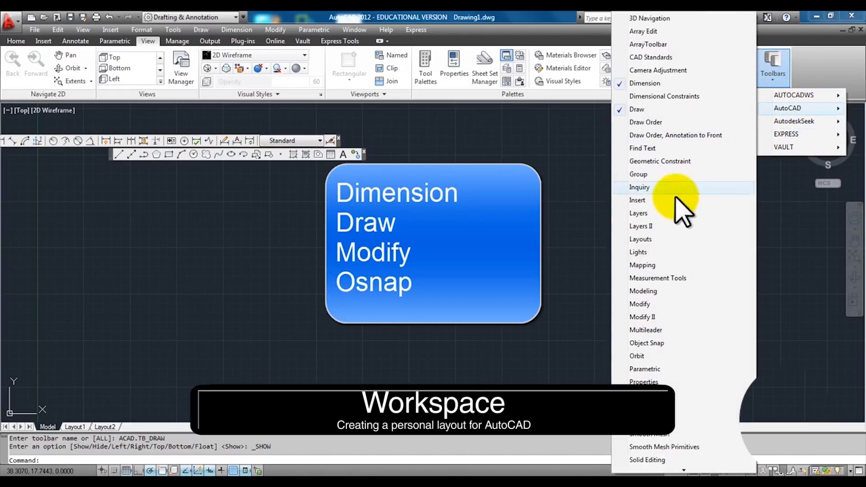
pyautogui.click(641, 305)
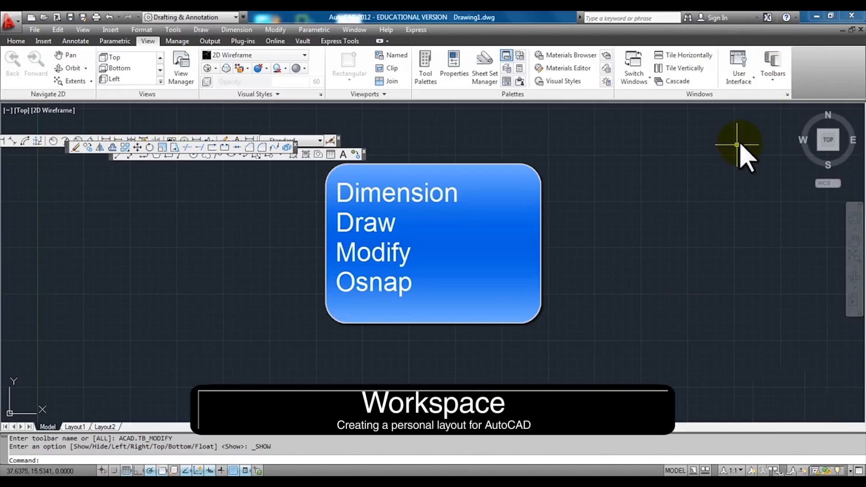
pyautogui.click(773, 76)
pyautogui.moveTo(789, 109)
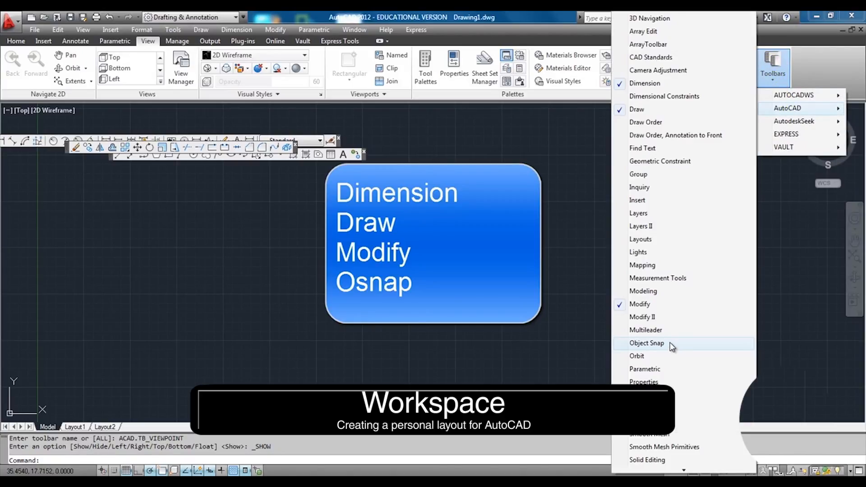
pyautogui.click(647, 343)
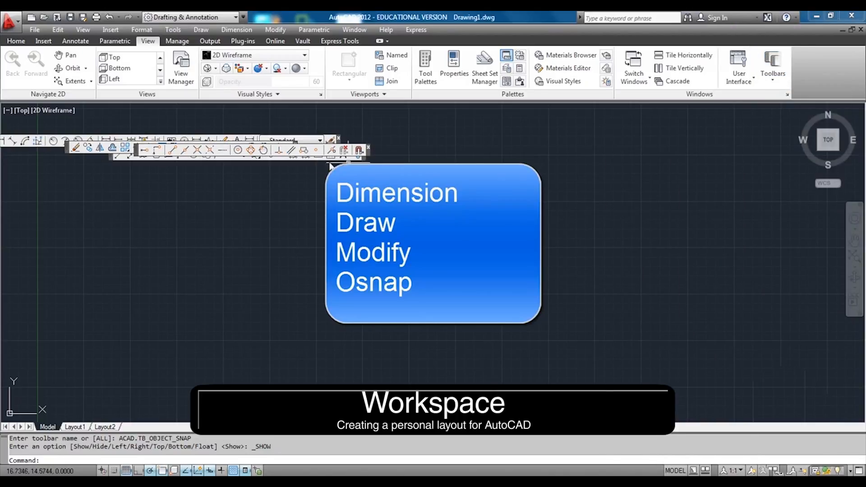
# Try docking the Object Snap toolbar above the drawing area, and float it over the drawing again
pyautogui.moveTo(134, 153); pyautogui.dragTo(136, 154)
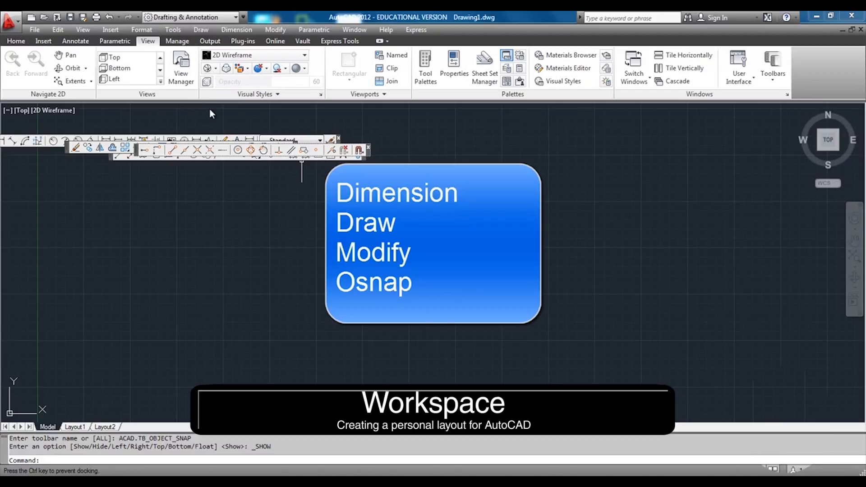
pyautogui.moveTo(210, 110); pyautogui.dragTo(210, 110)
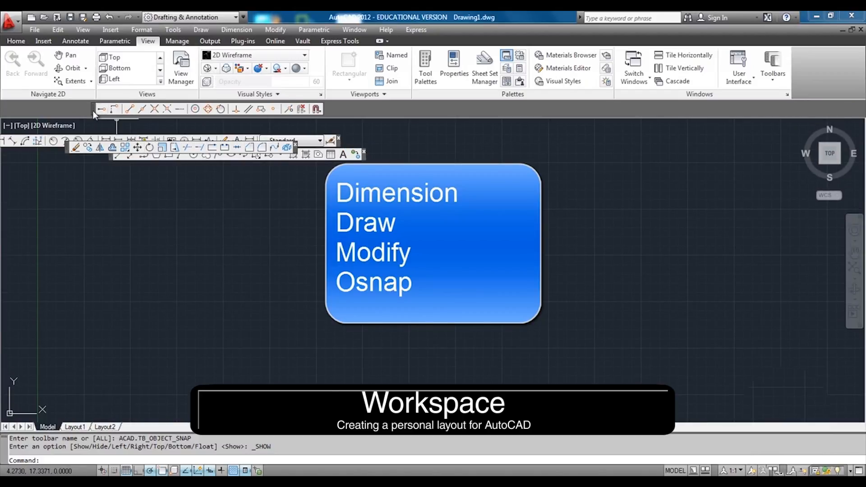
pyautogui.moveTo(95, 111); pyautogui.dragTo(95, 111)
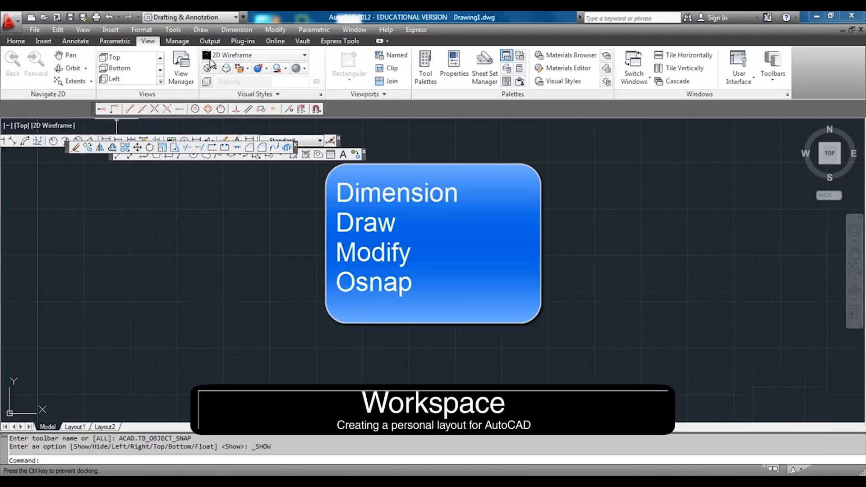
pyautogui.moveTo(238, 97); pyautogui.dragTo(296, 219)
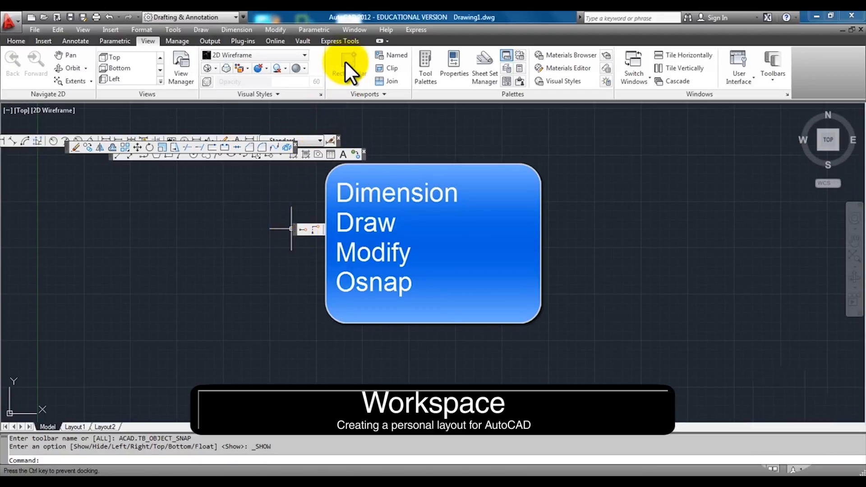
pyautogui.moveTo(340, 67); pyautogui.dragTo(339, 67)
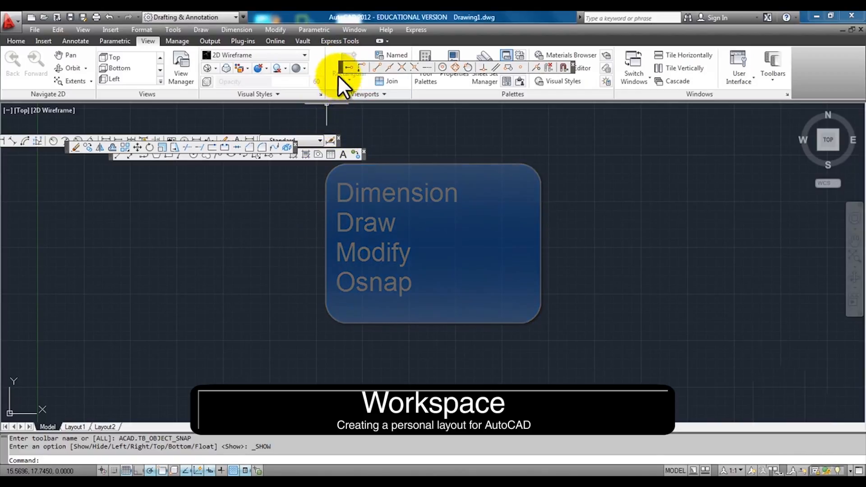
pyautogui.moveTo(340, 63); pyautogui.dragTo(362, 104)
# Dock the Dimension, Object Snap, Modify and Draw toolbars vertically along the drawing area's left edge
pyautogui.moveTo(305, 244); pyautogui.dragTo(229, 259)
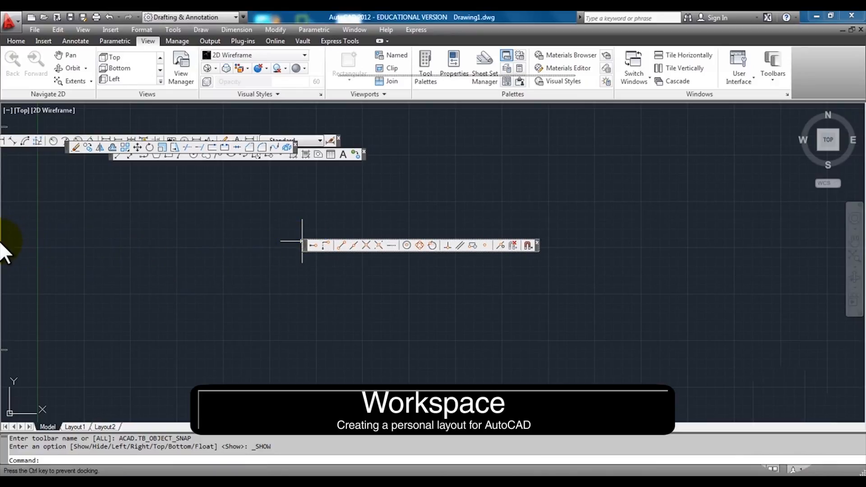
pyautogui.moveTo(2, 246); pyautogui.dragTo(5, 250)
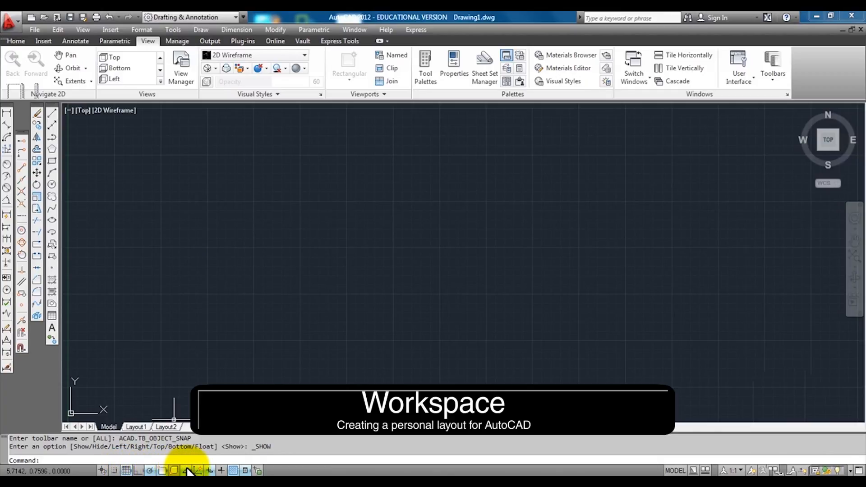
# Turn off Use Icons for the drafting toggles so they display as text labels
pyautogui.rightClick(210, 474)
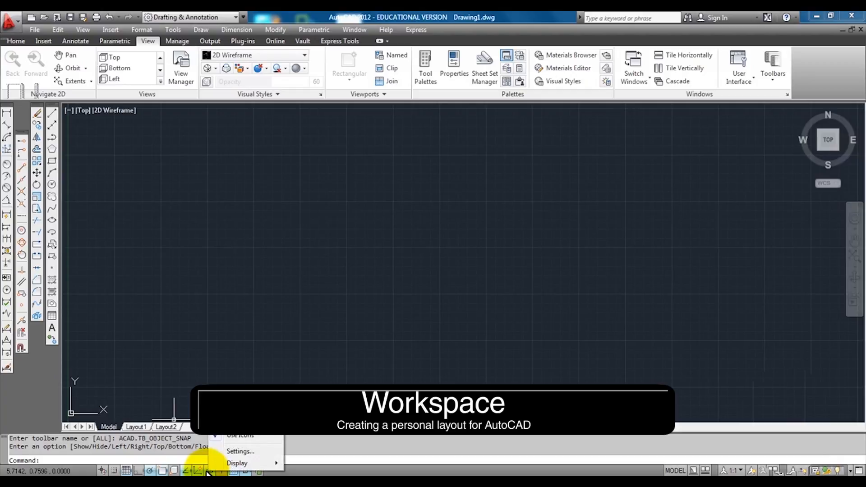
pyautogui.click(236, 436)
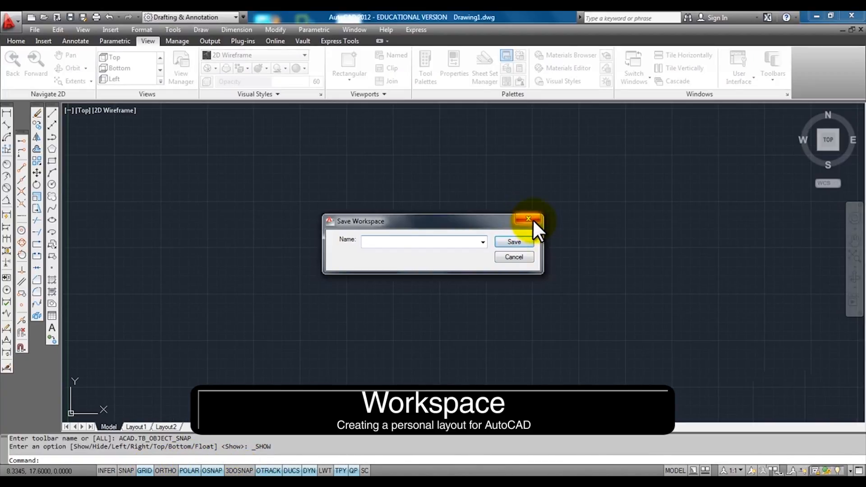
# Close the Save Workspace dialog without saving and switch to the RJ sample workspace
pyautogui.click(533, 220)
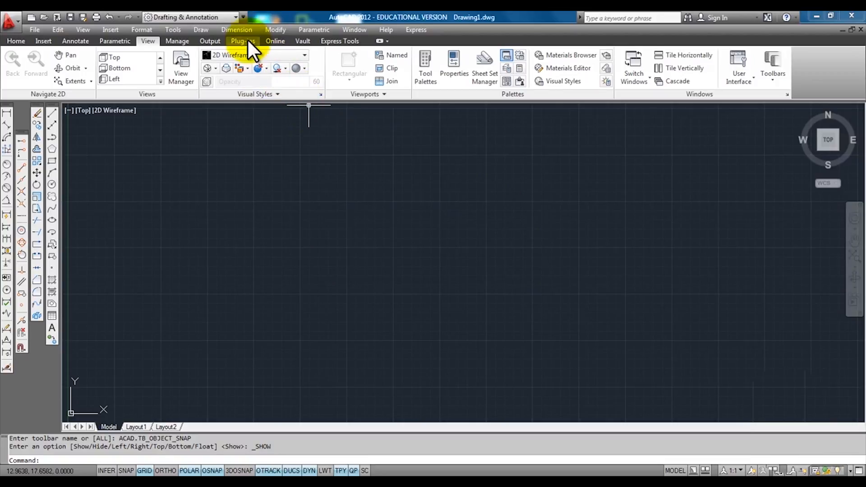
pyautogui.click(231, 17)
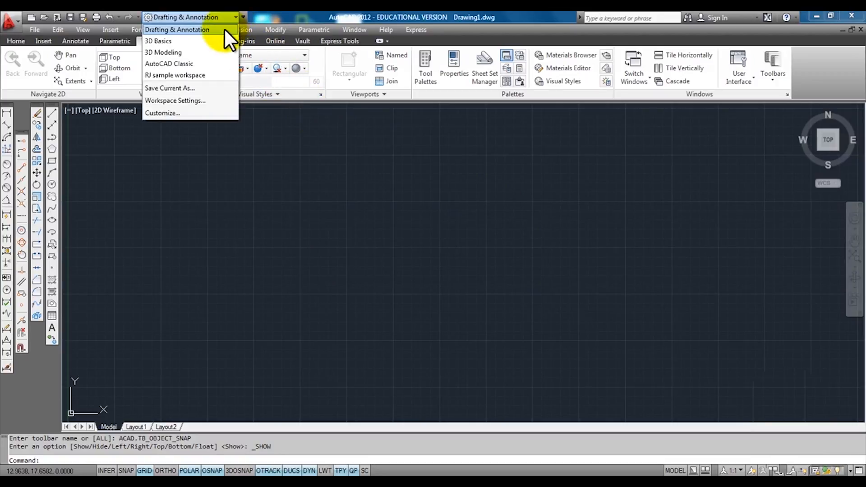
pyautogui.click(194, 75)
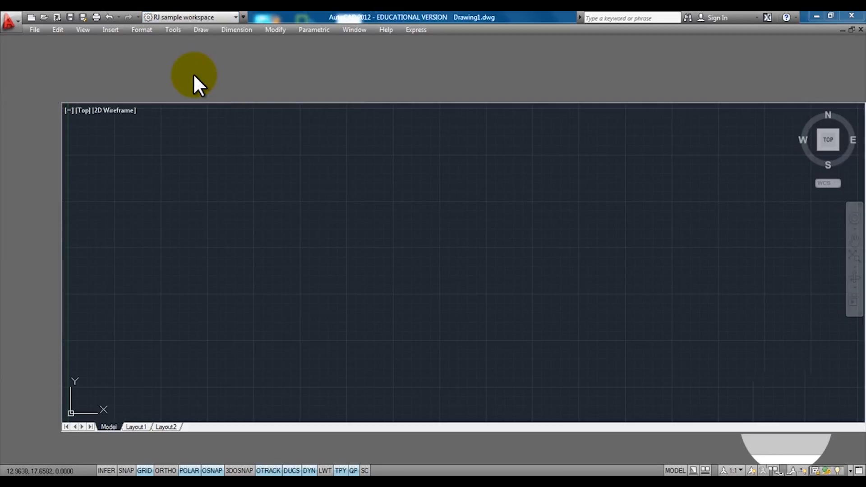